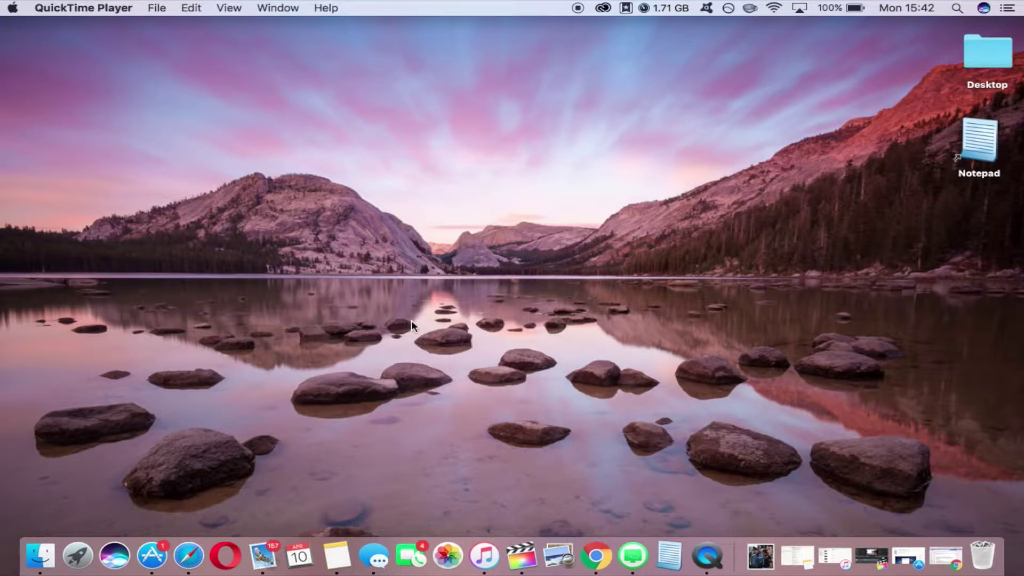
Clear away the App Store window and launch a blank Notepad document from the desktop shortcut.
{"action": "key", "text": "ctrl+Right"}
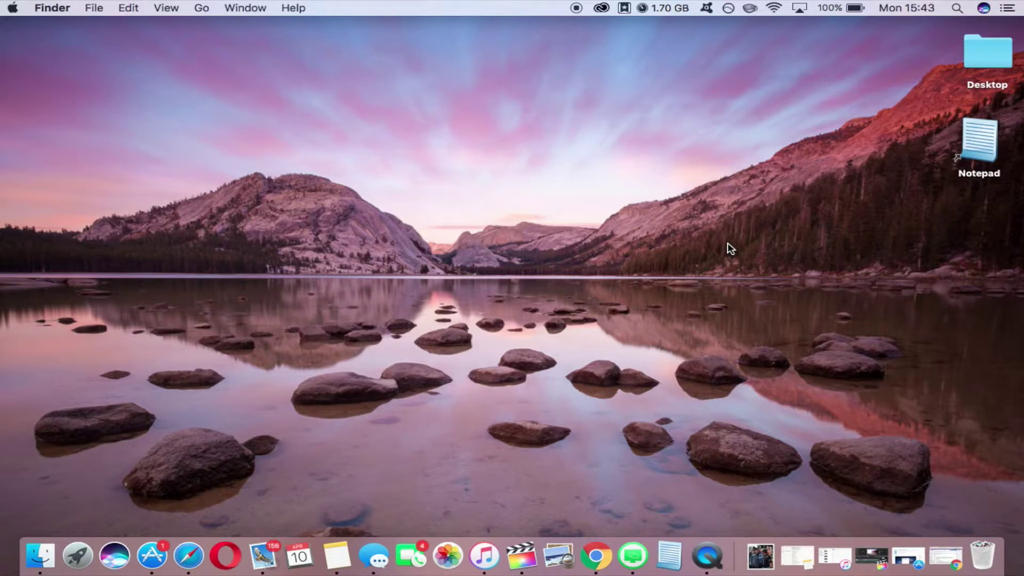
{"action": "left_click", "coordinate": [155, 564]}
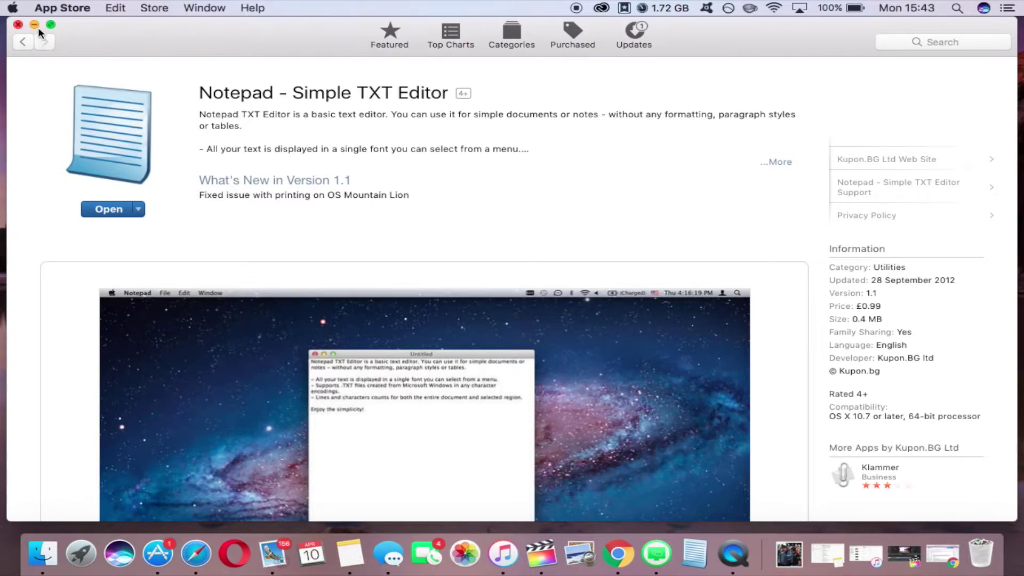
{"action": "left_click", "coordinate": [35, 25]}
{"action": "left_click", "coordinate": [979, 137]}
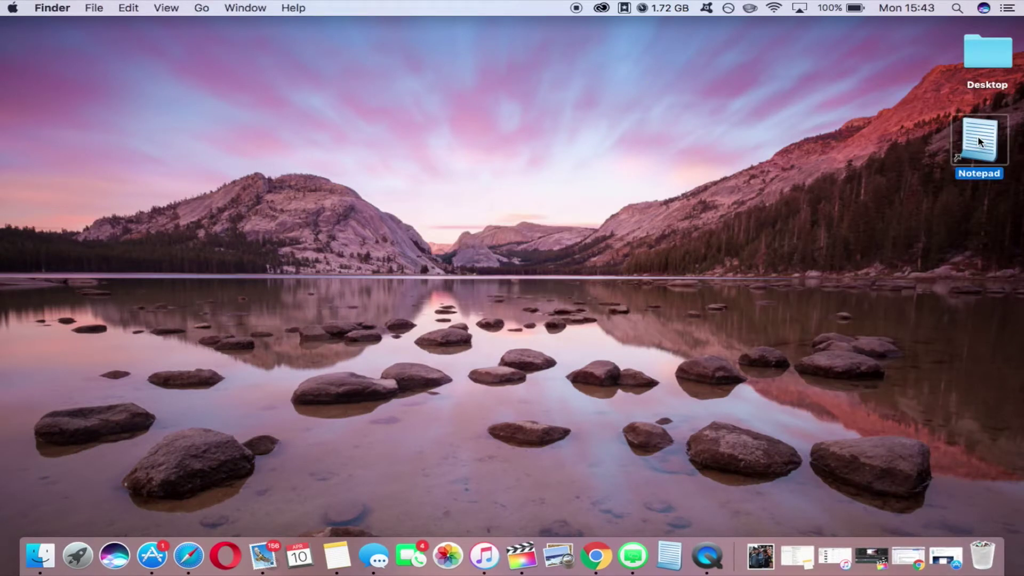
{"action": "double_click", "coordinate": [978, 137]}
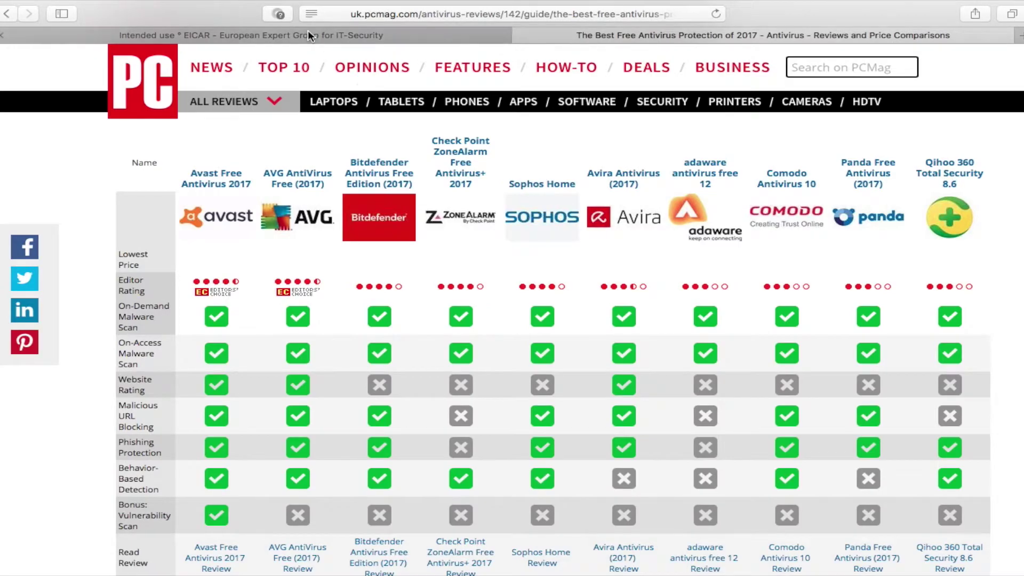
Copy the selected EICAR test string from the eicar.org intended-use page in Safari.
{"action": "left_click", "coordinate": [308, 32]}
{"action": "right_click", "coordinate": [504, 303]}
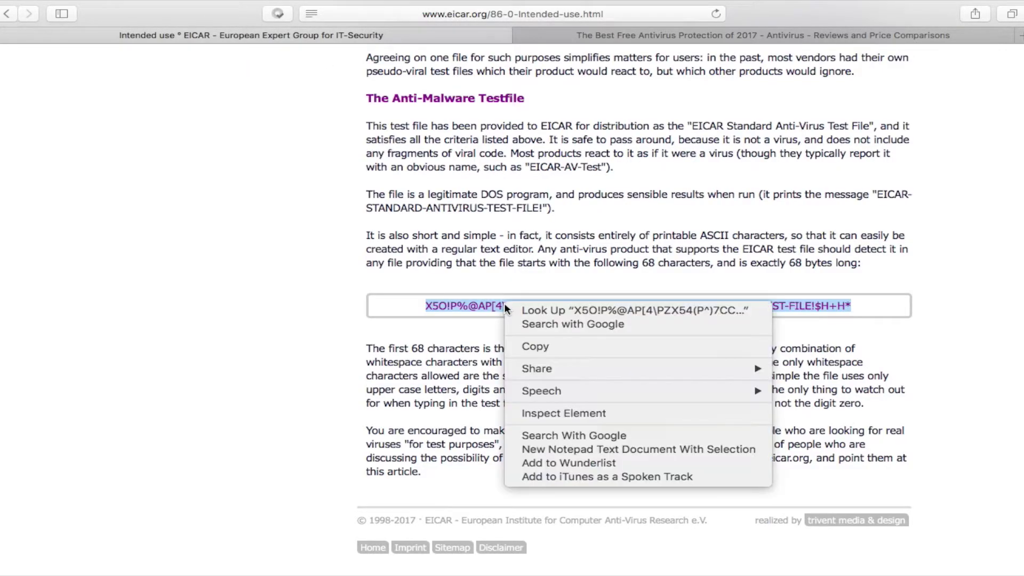
{"action": "left_click", "coordinate": [549, 344]}
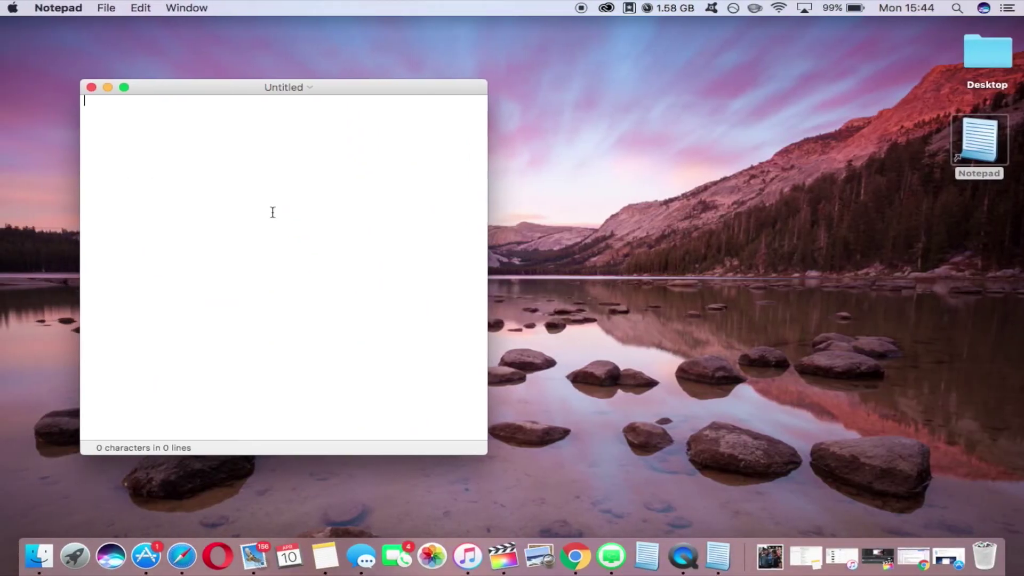
Paste the EICAR test string into Notepad and name the Desktop save file eicar.com.
{"action": "key", "text": "super+v"}
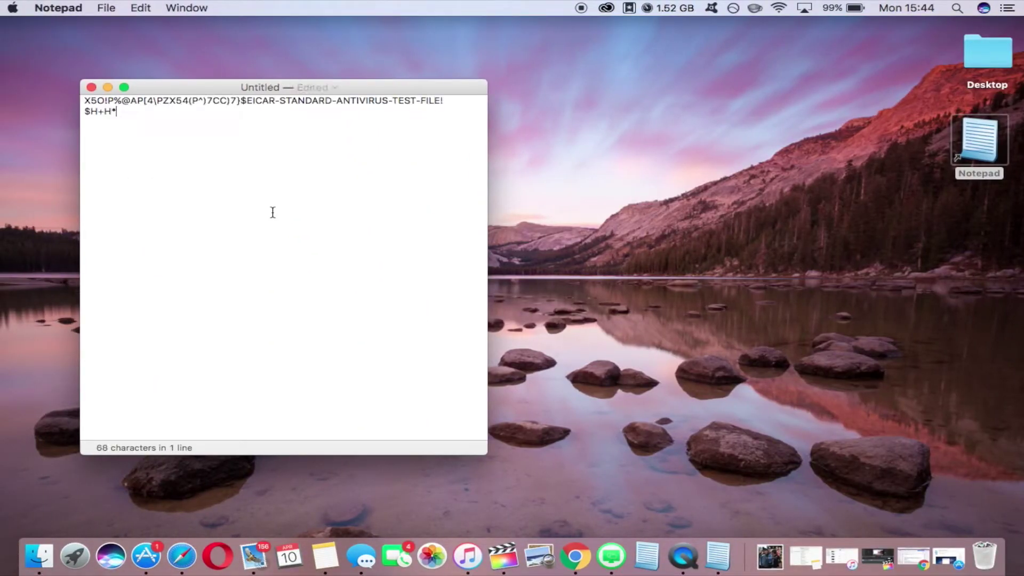
{"action": "left_click", "coordinate": [106, 7]}
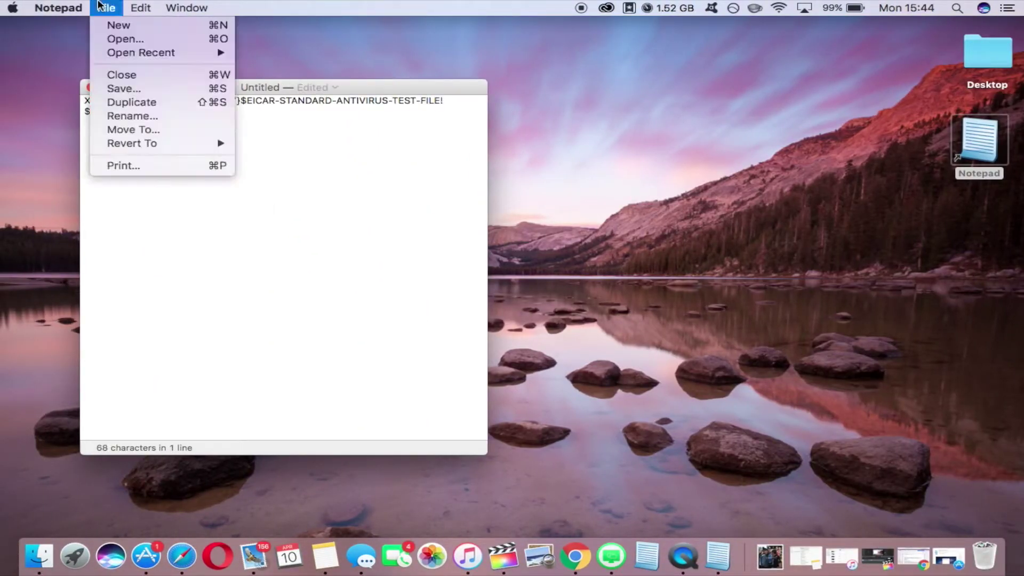
{"action": "left_click", "coordinate": [133, 90]}
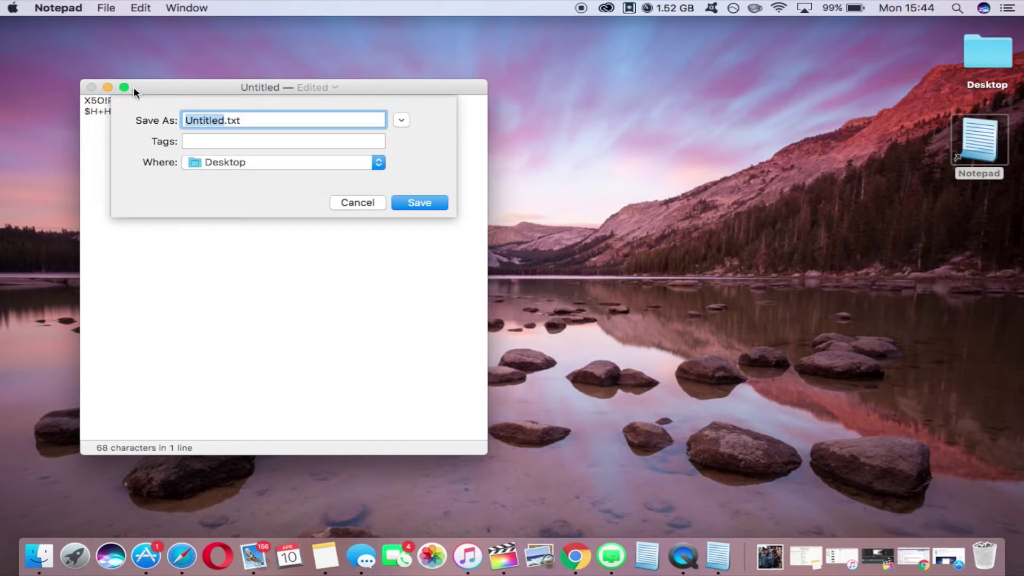
{"action": "key", "text": "super+a"}
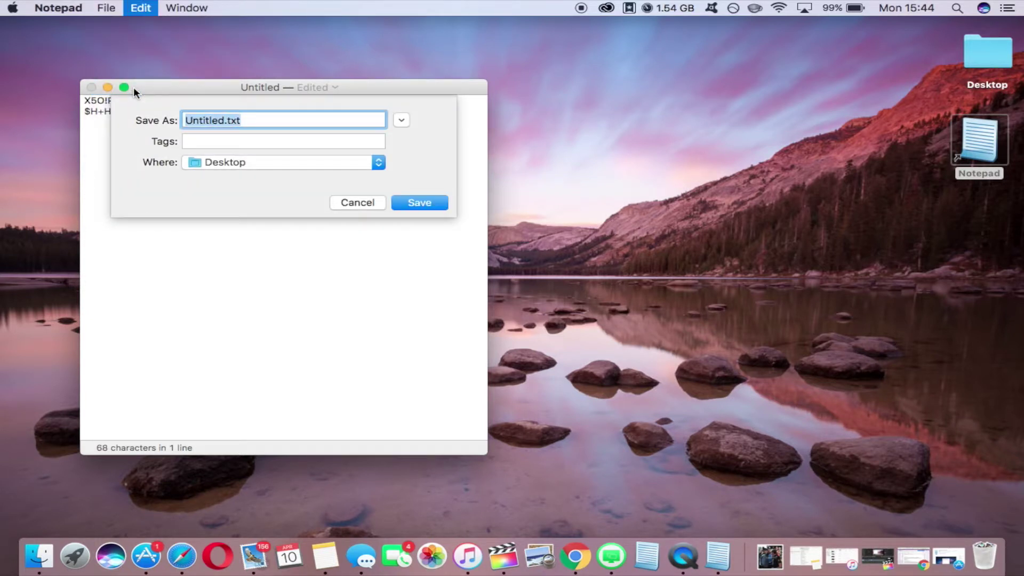
{"action": "key", "text": "BackSpace"}
{"action": "type", "text": "e"}
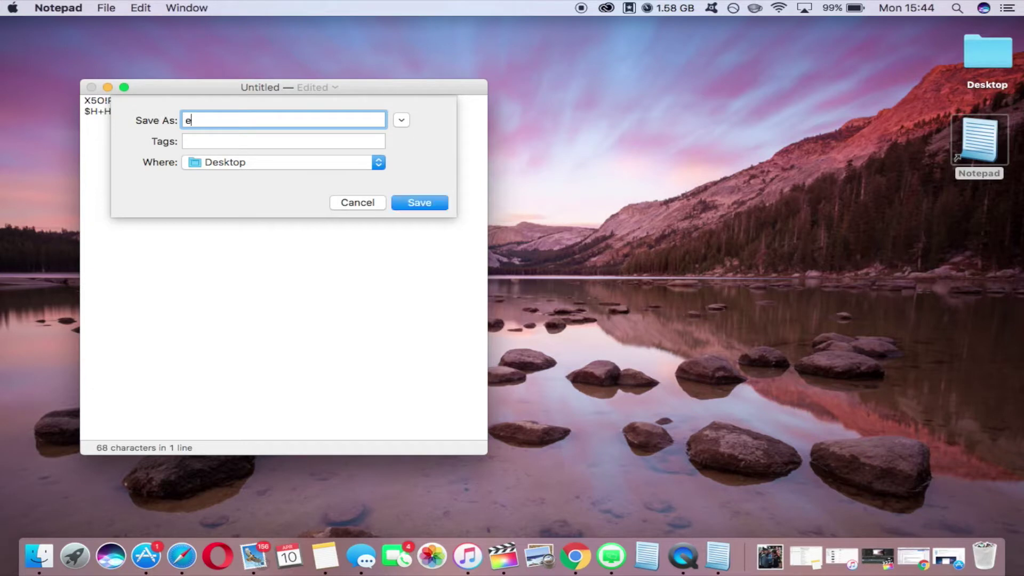
{"action": "type", "text": "icar.com"}
Confirm saving the EICAR file to the Desktop, triggering Avast's 'Infection blocked' alert.
{"action": "left_click", "coordinate": [433, 201]}
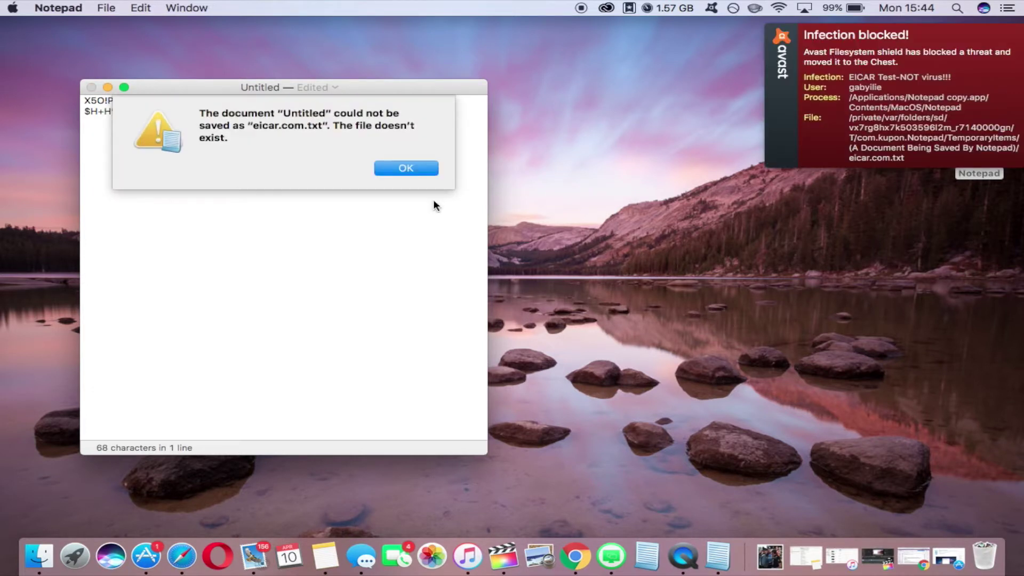